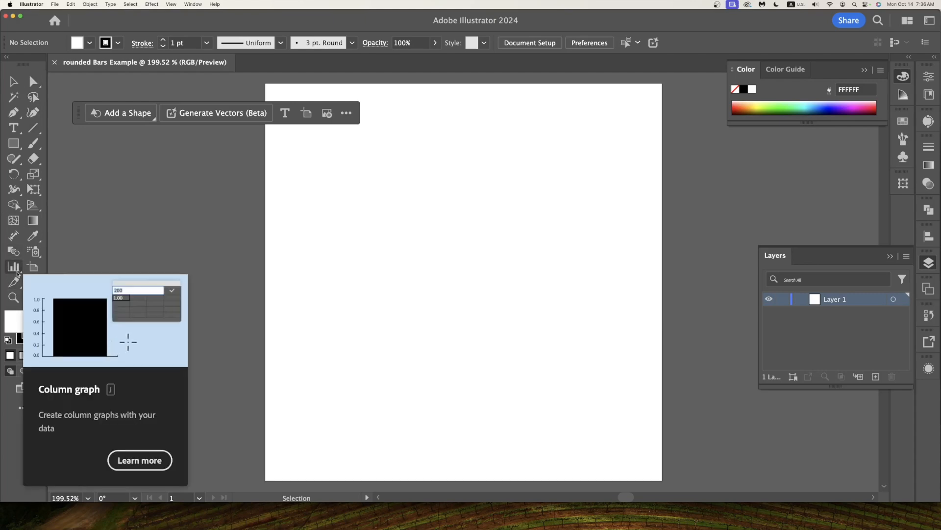
# - Draw a column graph across the upper middle of the artboard, keeping its data window clear of most of the chart
pyautogui.moveTo(16, 273); pyautogui.dragTo(91, 267)
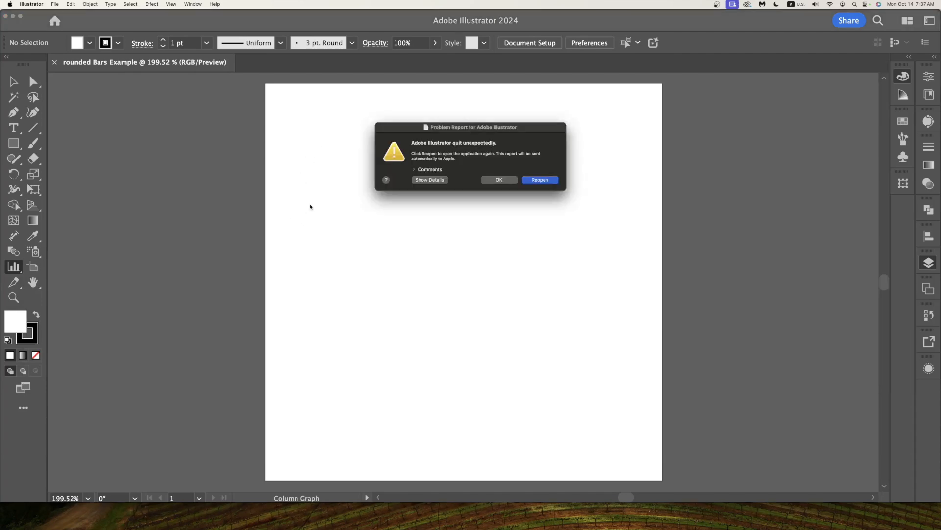
pyautogui.moveTo(311, 142); pyautogui.dragTo(612, 367)
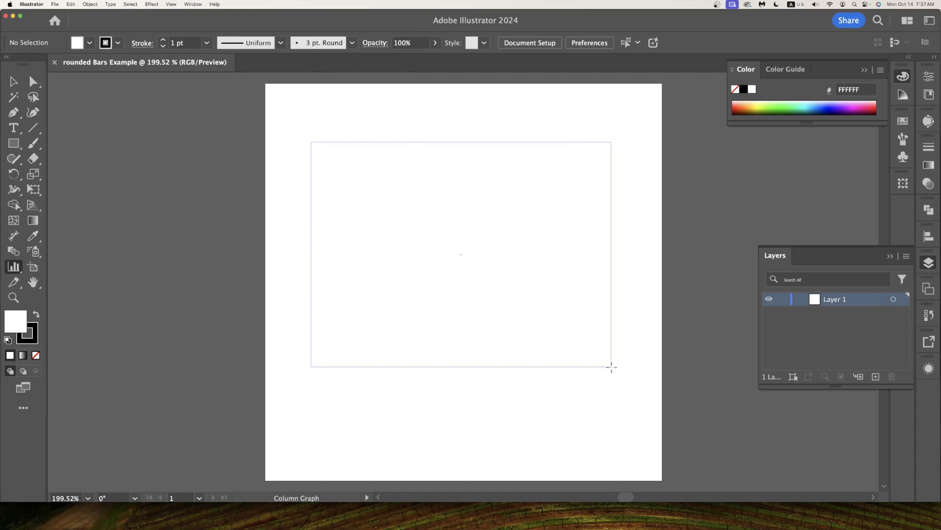
pyautogui.moveTo(546, 115); pyautogui.dragTo(624, 192)
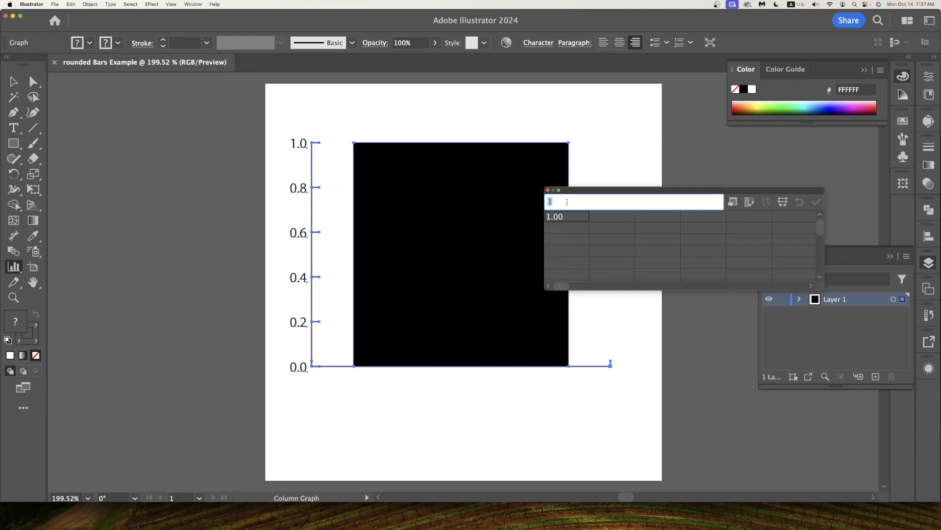
# - Enter 6, 5.7, 3, 2.8 and 1.5 down the first column of the graph data, apply them and close the data window
pyautogui.write('6')
pyautogui.press('Return')
pyautogui.write('5.7')
pyautogui.press('Return')
pyautogui.write('3')
pyautogui.press('Return')
pyautogui.write('2.')
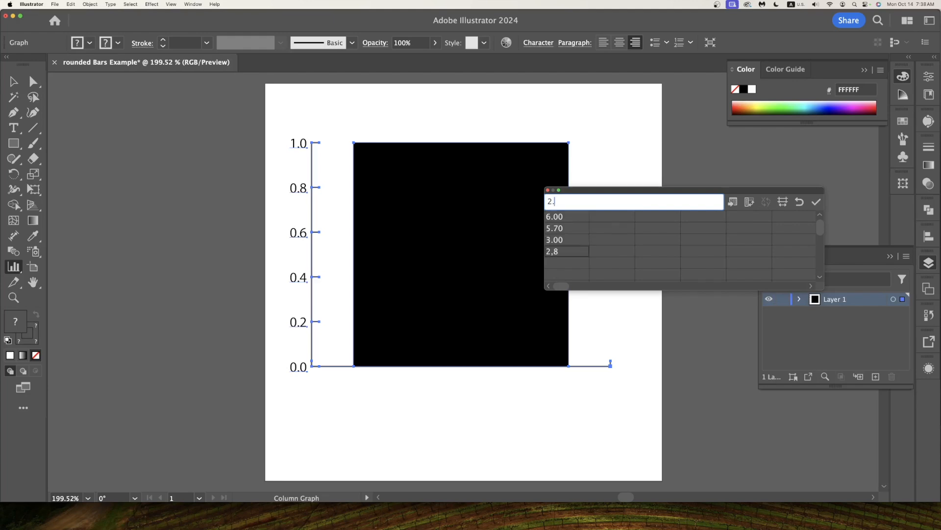
pyautogui.write('88')
pyautogui.press('Return')
pyautogui.press('Return')
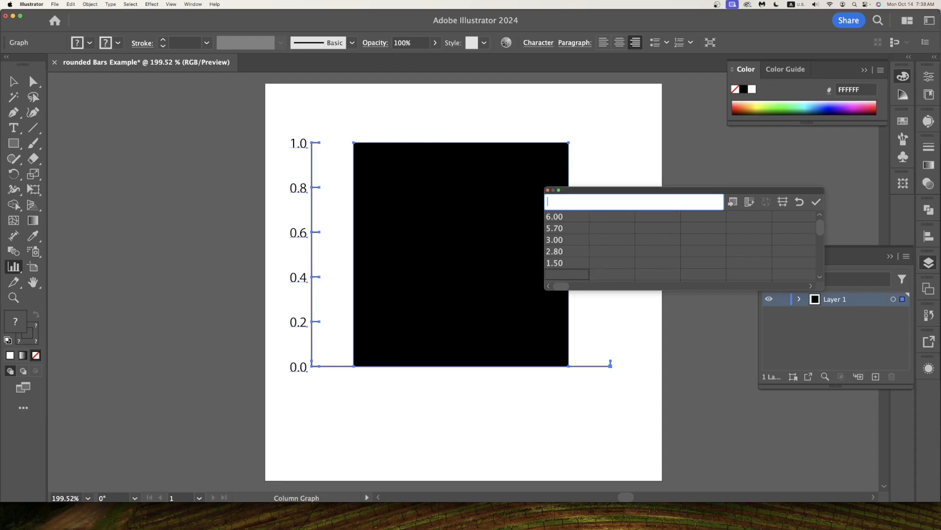
pyautogui.click(816, 201)
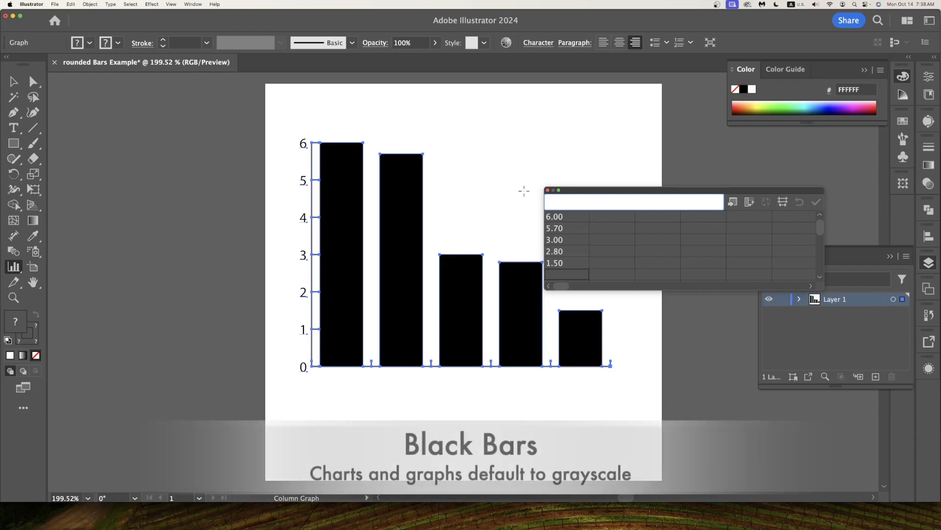
pyautogui.moveTo(595, 192); pyautogui.dragTo(673, 170)
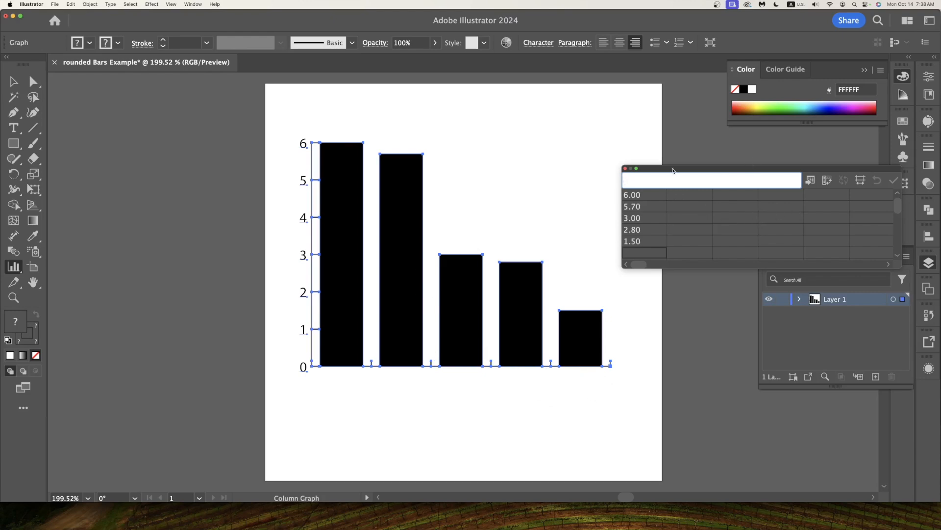
pyautogui.click(625, 169)
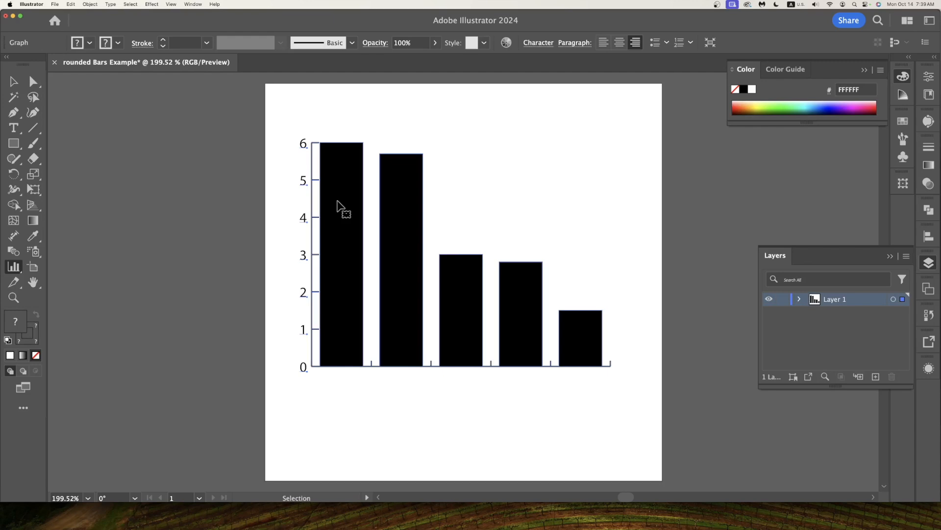
# - Ungroup the column graph into regular artwork, accepting the loss of graph data, and ungroup the result once more
pyautogui.press('super+shift+g')
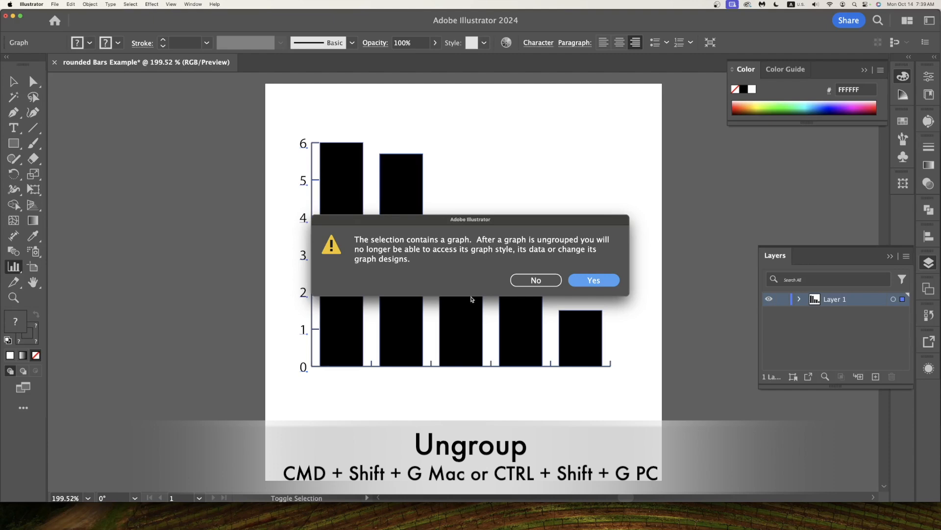
pyautogui.click(607, 281)
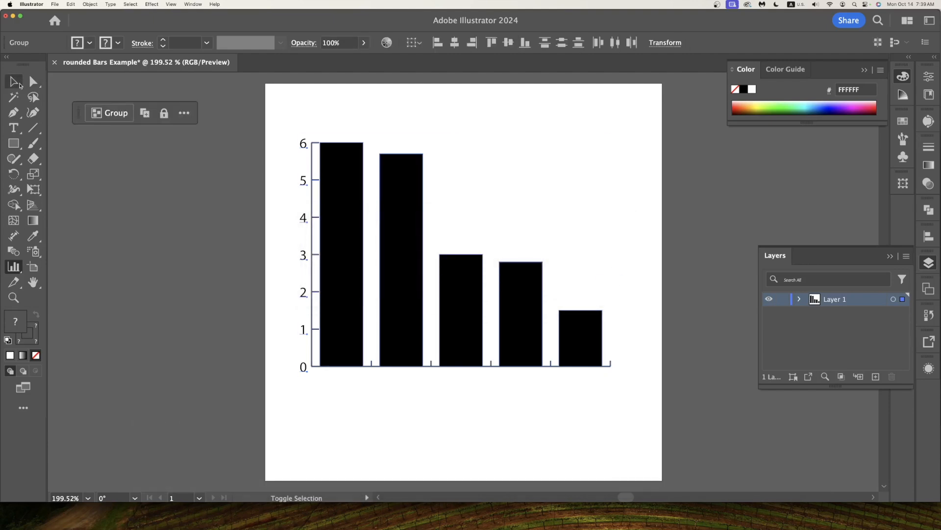
pyautogui.click(13, 81)
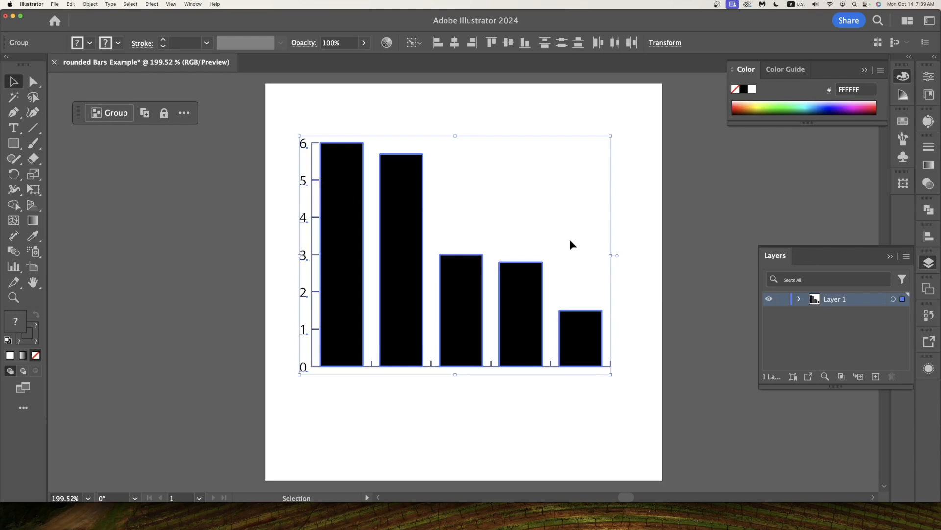
pyautogui.press('super+shift+g')
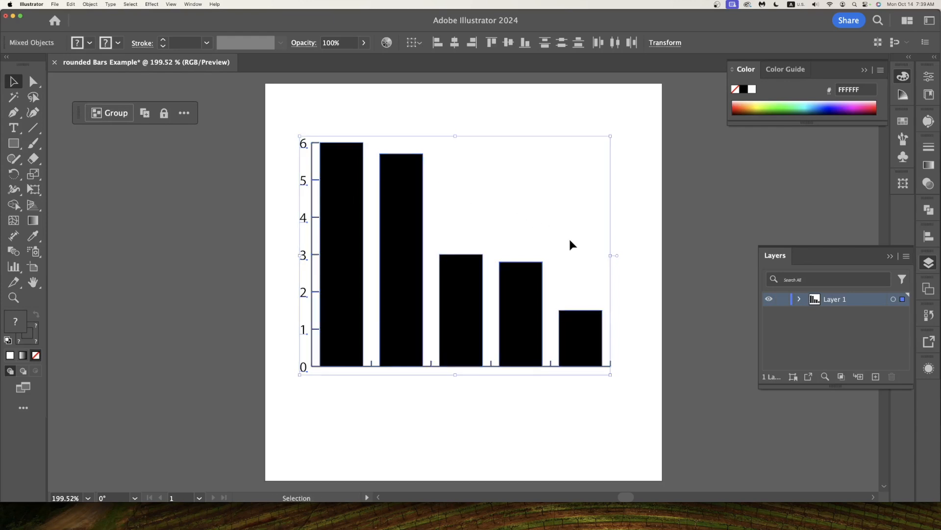
pyautogui.click(648, 223)
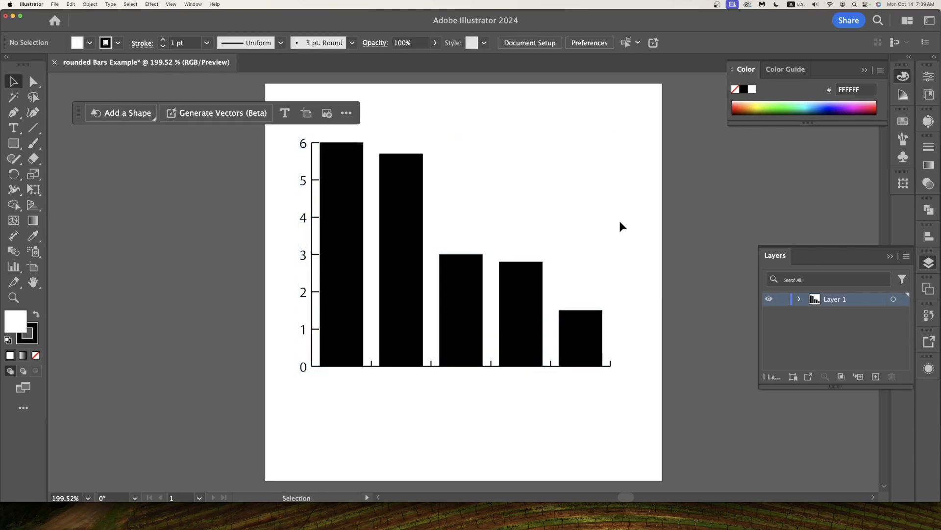
# - Ungroup the set of black bars into individual paths and deselect them
pyautogui.click(347, 215)
pyautogui.press('super')
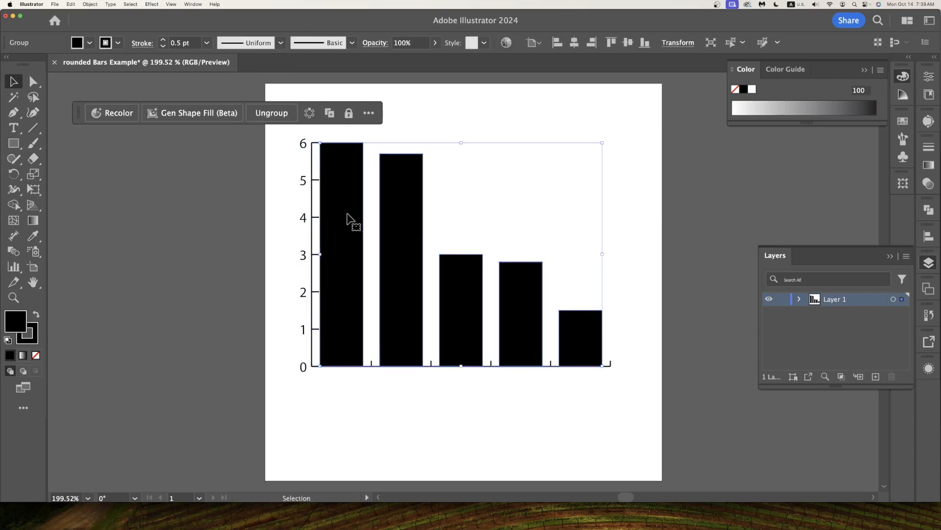
pyautogui.click(563, 210)
pyautogui.click(347, 208)
pyautogui.press('super')
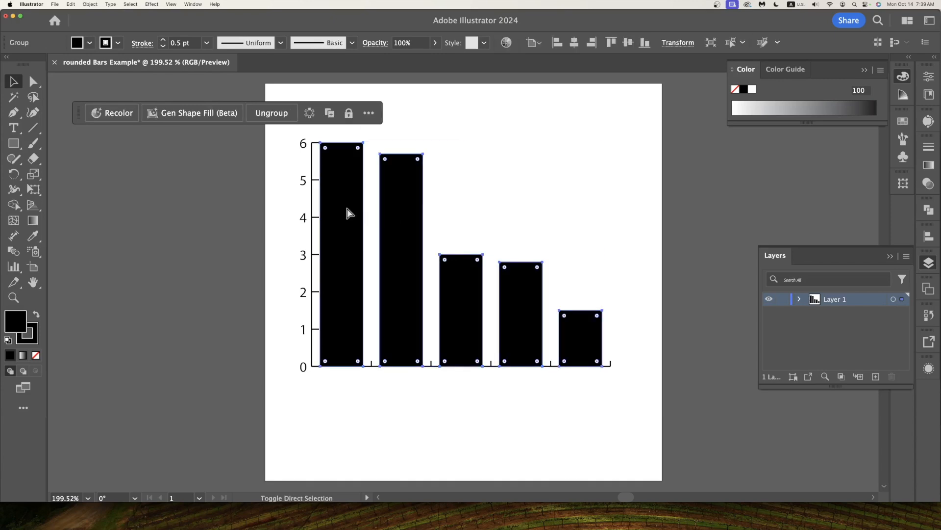
pyautogui.press('super+shift+g')
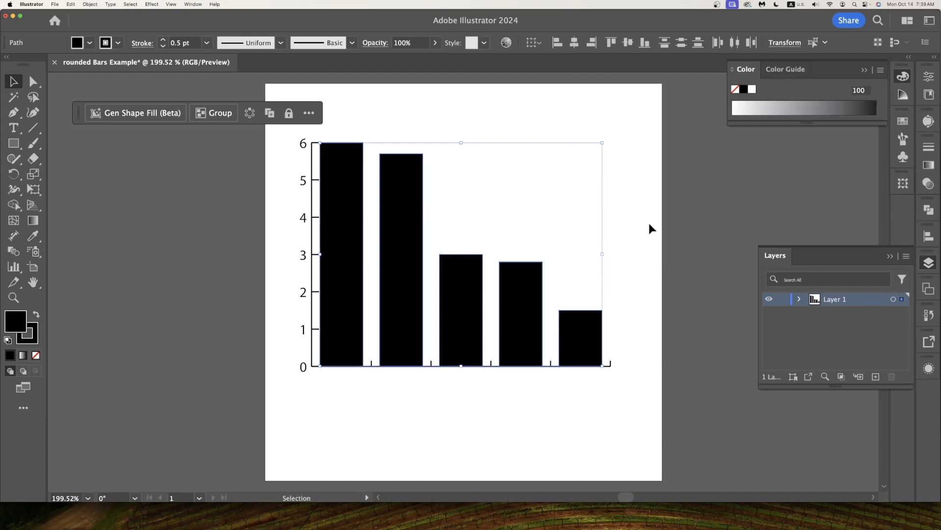
pyautogui.click(648, 221)
# - Fill the first, tallest bar with the magenta swatch FF00FF
pyautogui.click(343, 211)
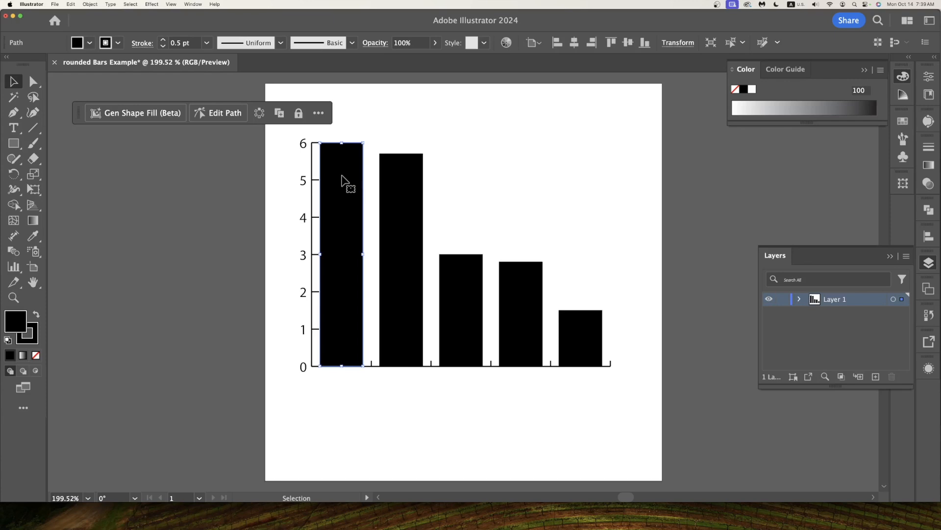
pyautogui.click(90, 44)
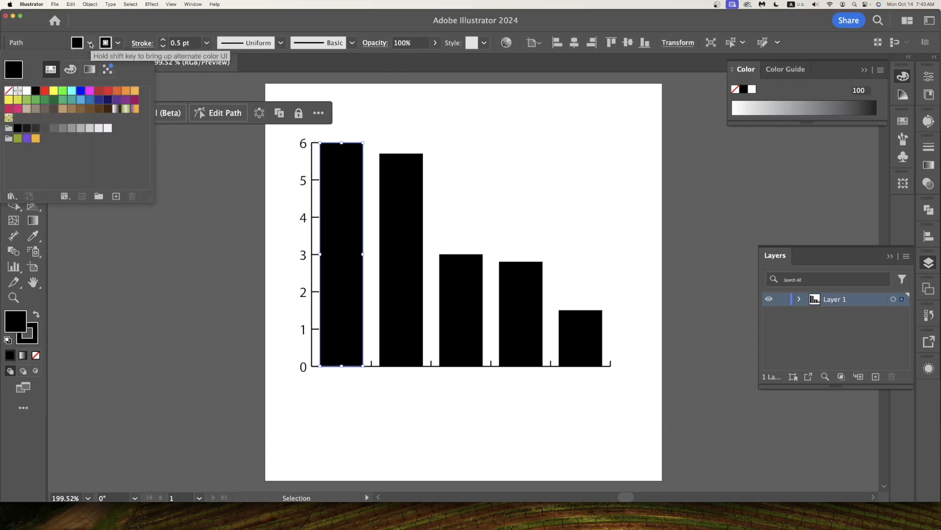
pyautogui.click(90, 93)
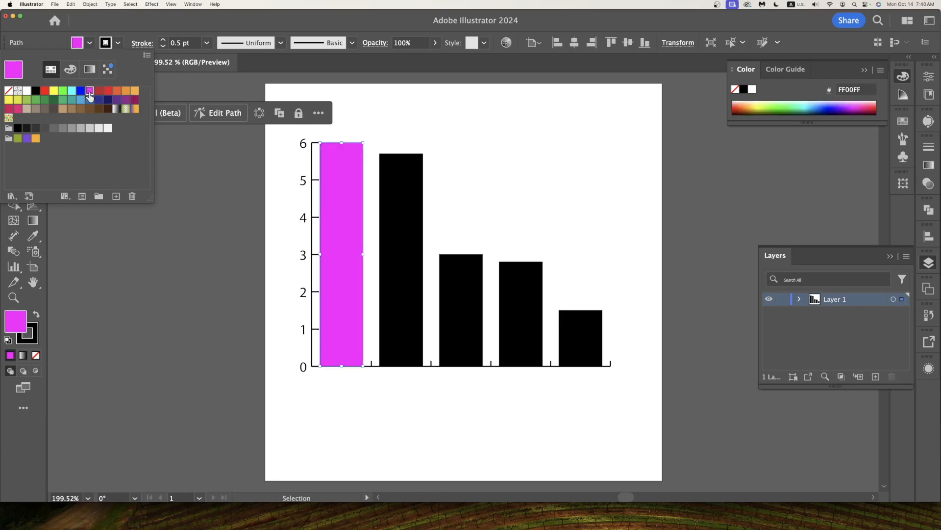
pyautogui.click(193, 228)
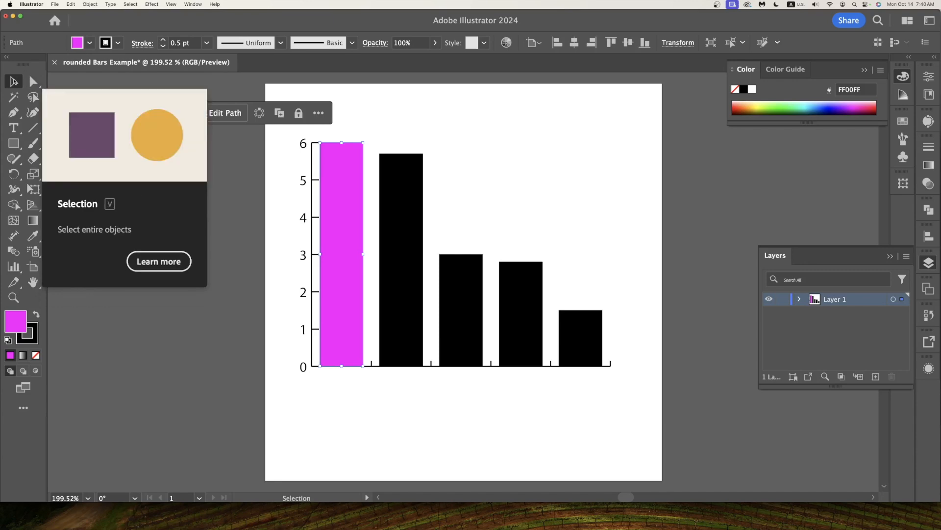
# - Round only the two top corners of the magenta bar to a full semicircle using Direct Selection
pyautogui.click(33, 81)
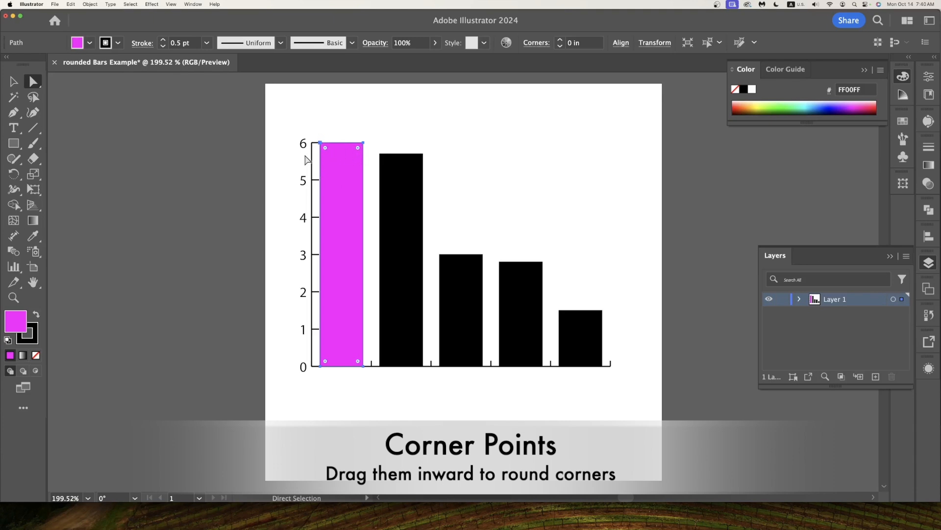
pyautogui.click(218, 151)
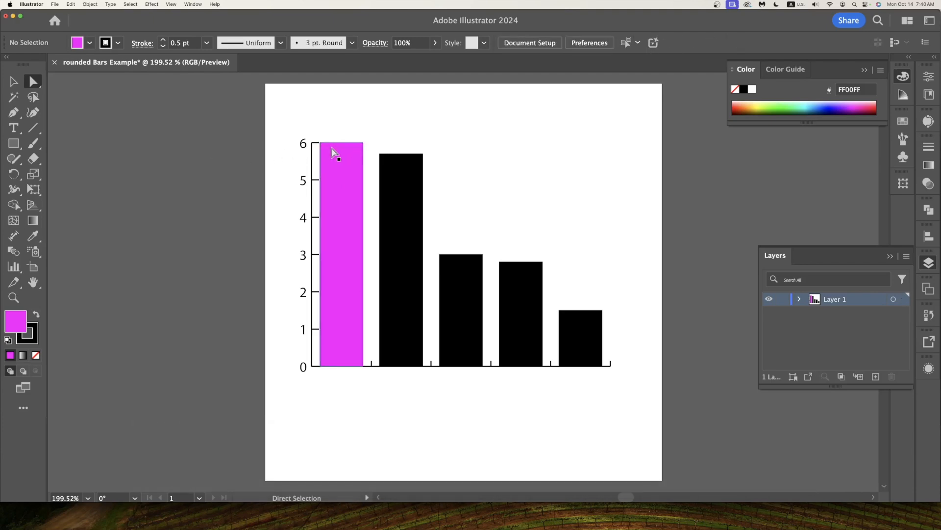
pyautogui.click(320, 143)
pyautogui.click(322, 134)
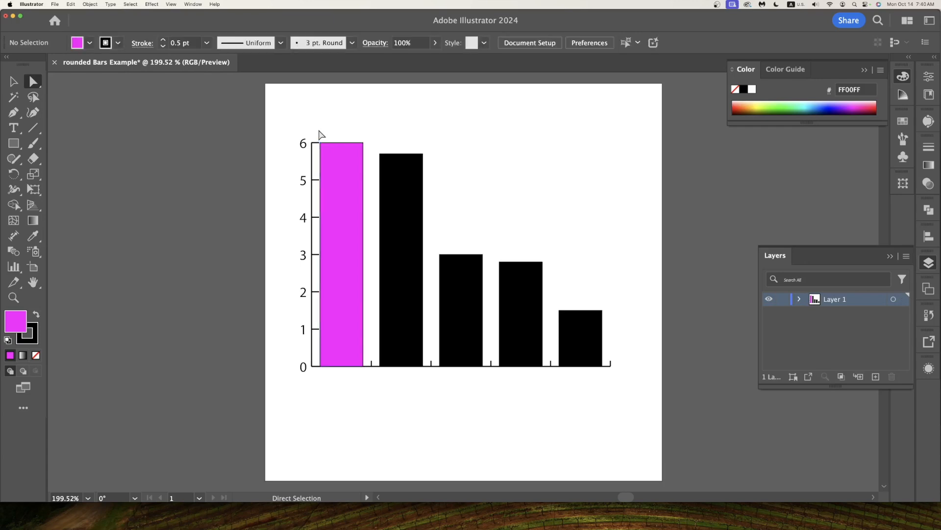
pyautogui.moveTo(316, 136); pyautogui.dragTo(365, 150)
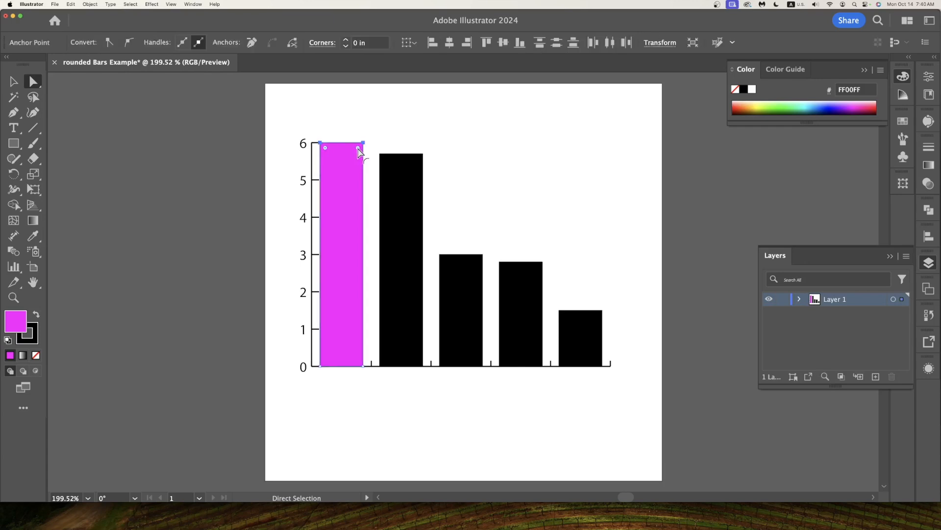
pyautogui.moveTo(359, 149); pyautogui.dragTo(352, 178)
pyautogui.press('super+shift+a')
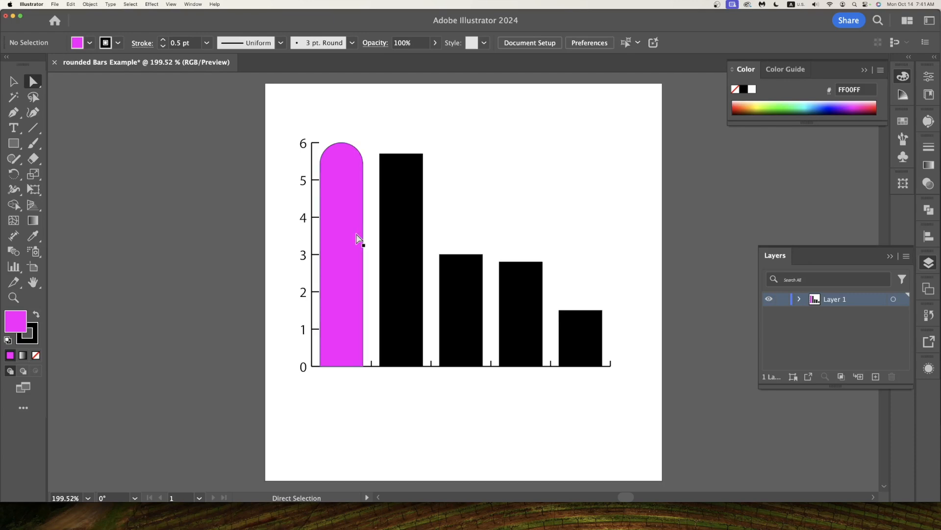
# - Narrow the magenta bar from its right side to about 0.4 in wide, keeping its height
pyautogui.click(14, 86)
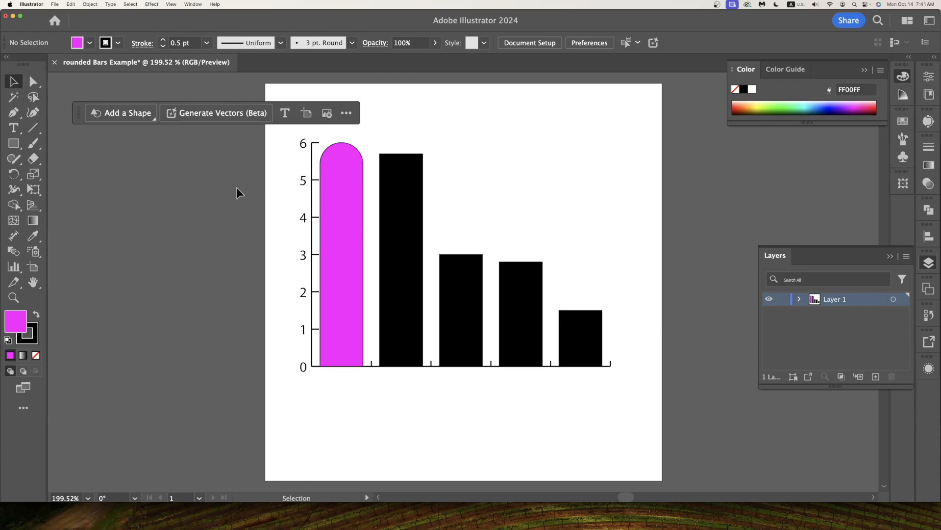
pyautogui.click(342, 248)
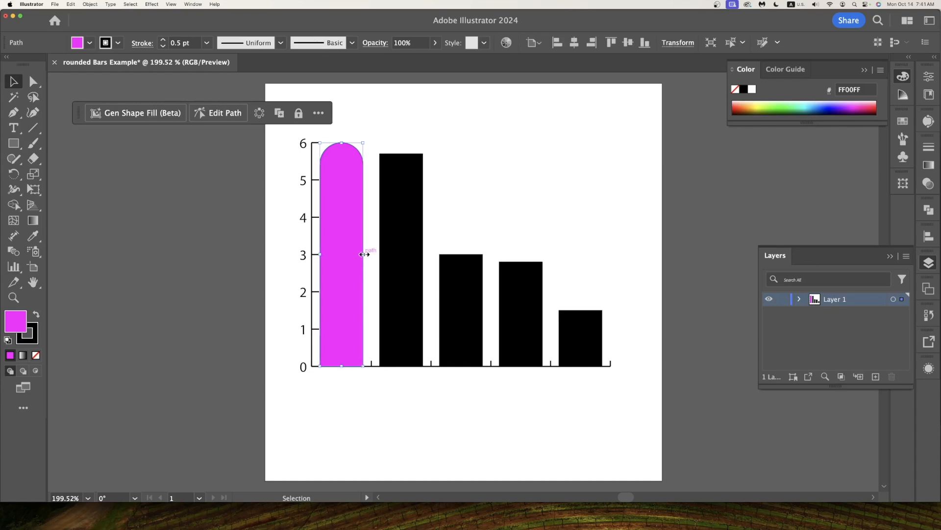
pyautogui.moveTo(364, 254); pyautogui.dragTo(364, 254)
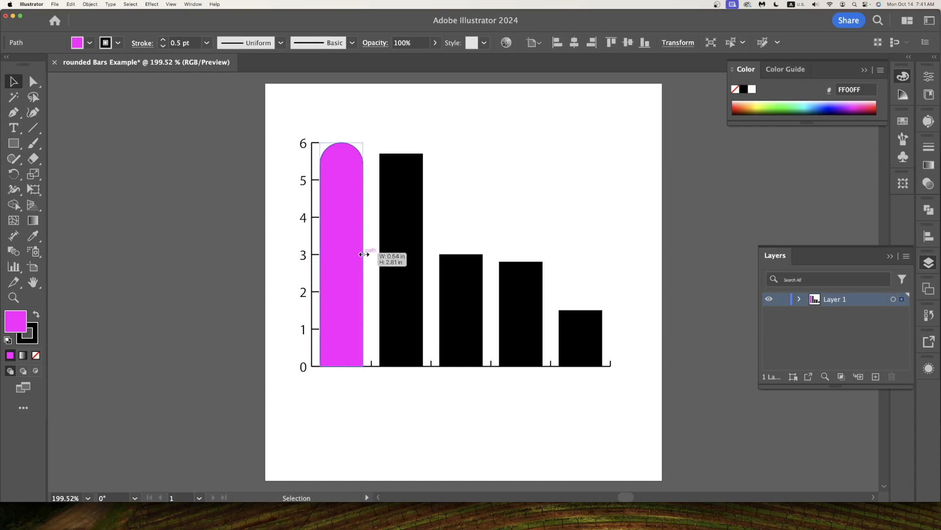
pyautogui.moveTo(364, 254); pyautogui.dragTo(352, 254)
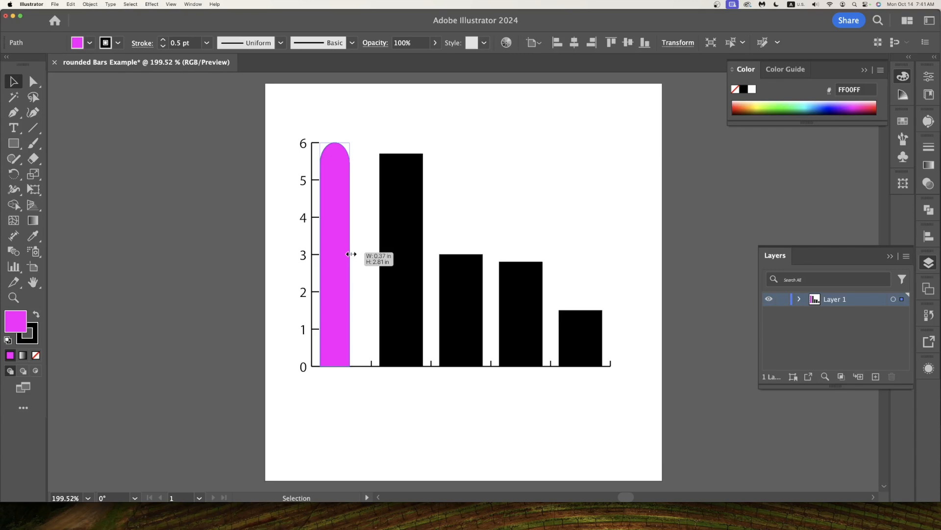
pyautogui.moveTo(352, 254); pyautogui.dragTo(353, 253)
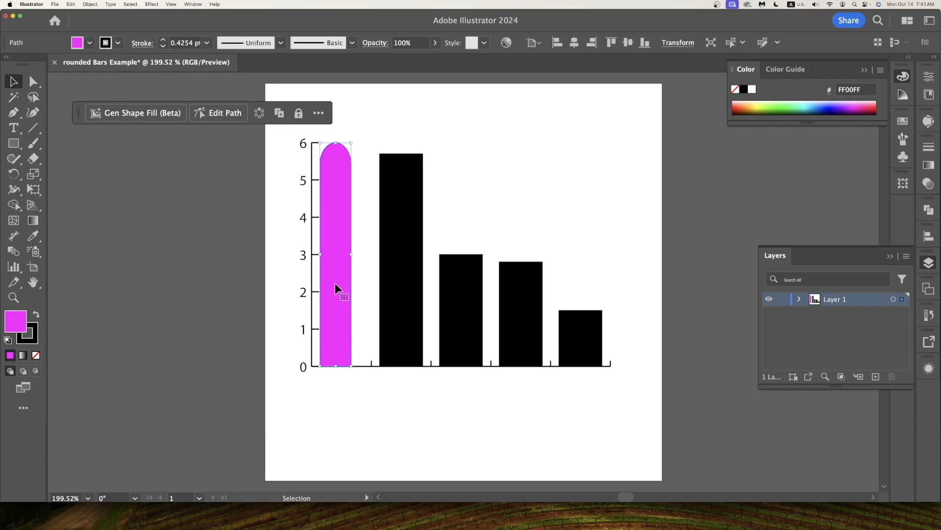
# - Nudge the magenta bar rightward to roughly centre it in its space on the axis, then deselect it
pyautogui.press('Right')
pyautogui.press('Right')
pyautogui.press('Right')
pyautogui.press('Right')
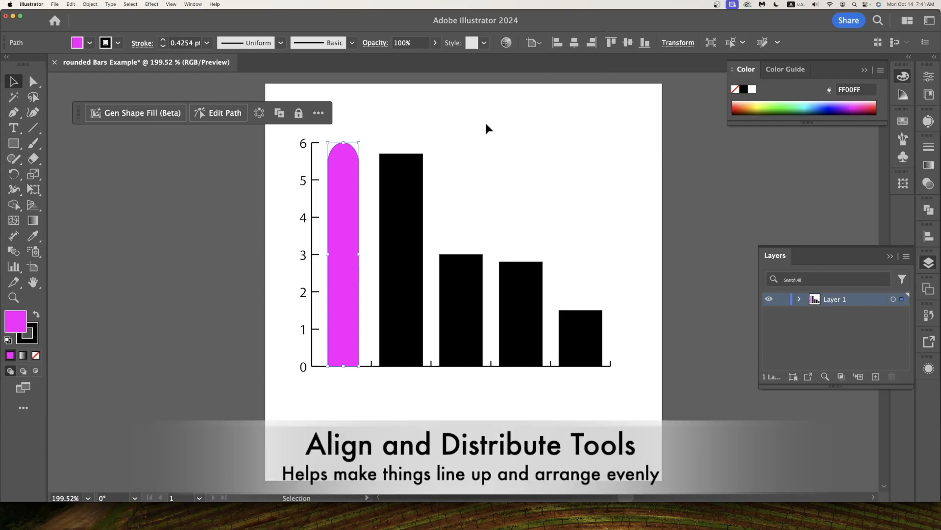
pyautogui.click(636, 276)
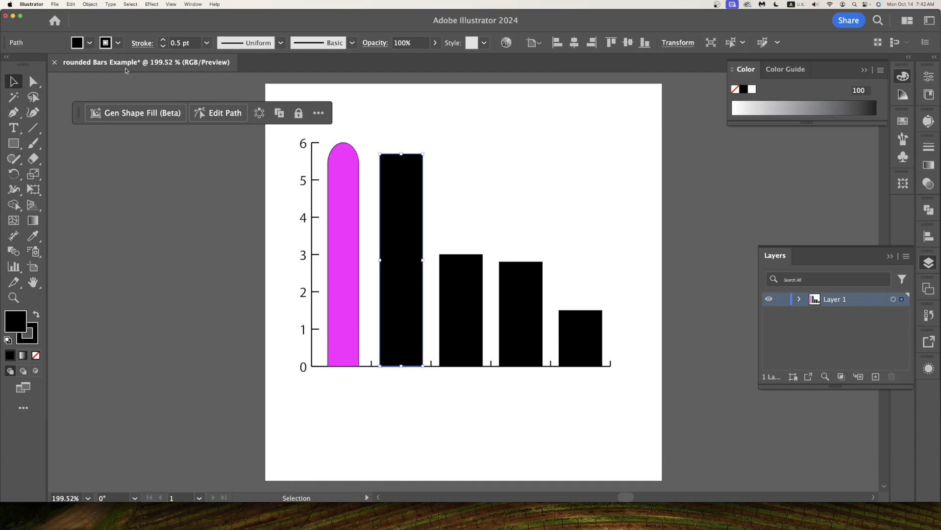
# - Detach the shape tools and draw a black five-pointed star, slightly wider than the bar, over the lower part of the magenta bar
pyautogui.click(13, 147)
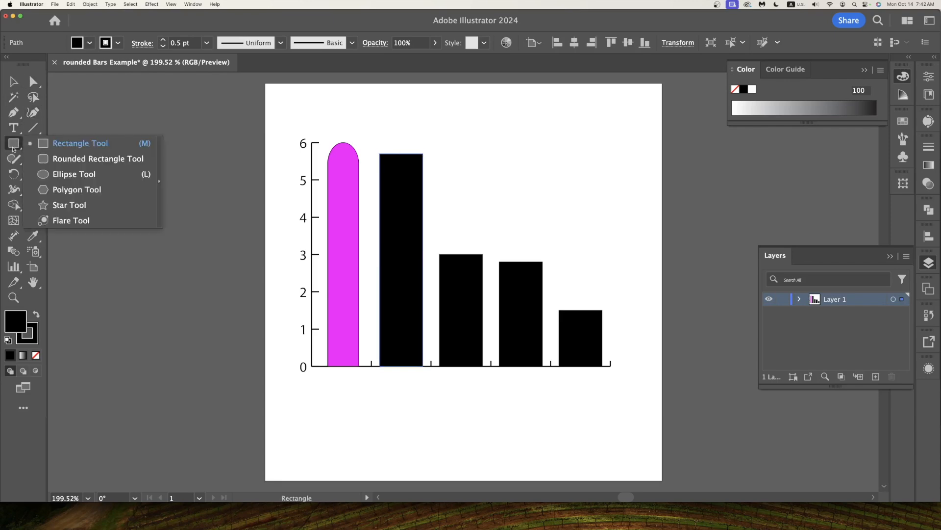
pyautogui.click(159, 181)
pyautogui.moveTo(106, 153); pyautogui.dragTo(183, 113)
pyautogui.click(186, 137)
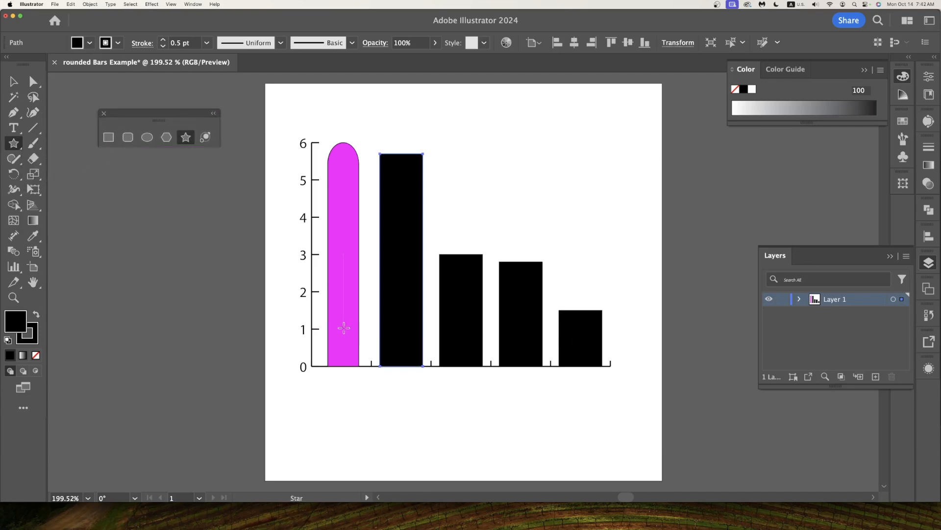
pyautogui.moveTo(343, 327)
pyautogui.mouseDown()
pyautogui.moveTo(341, 345)
pyautogui.moveTo(351, 346)
pyautogui.moveTo(351, 335)
pyautogui.mouseUp()
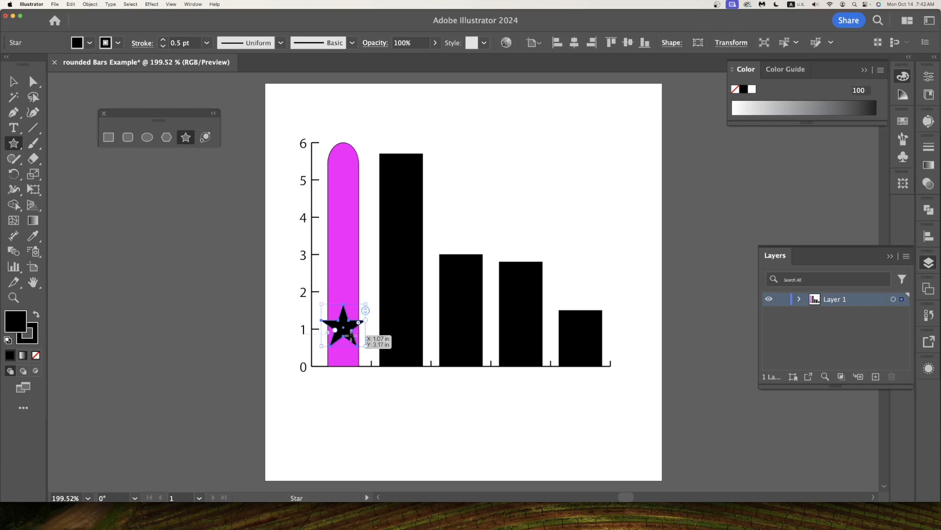
# - Scale the star down to one axis unit tall, standing on the baseline between 0 and 1, and fill it with yellow FFFF00
pyautogui.press('v')
pyautogui.moveTo(321, 324); pyautogui.dragTo(327, 329)
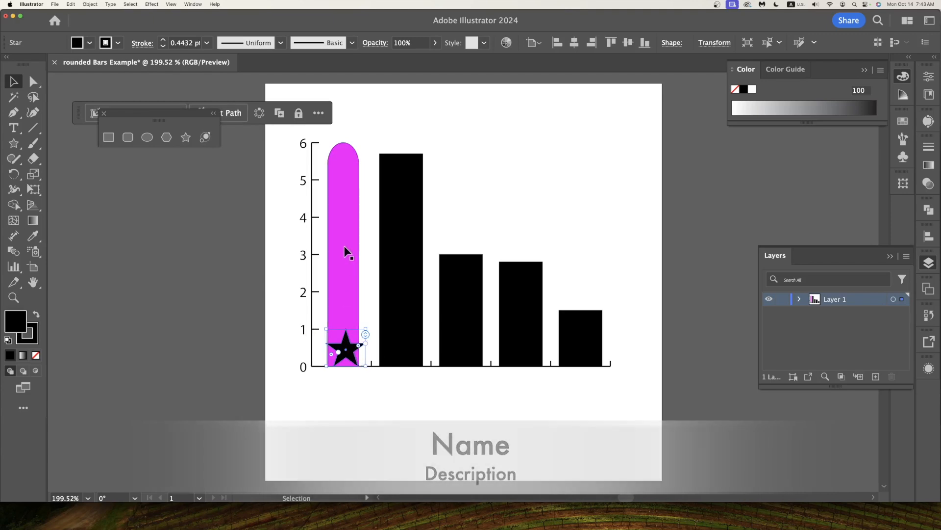
pyautogui.click(90, 43)
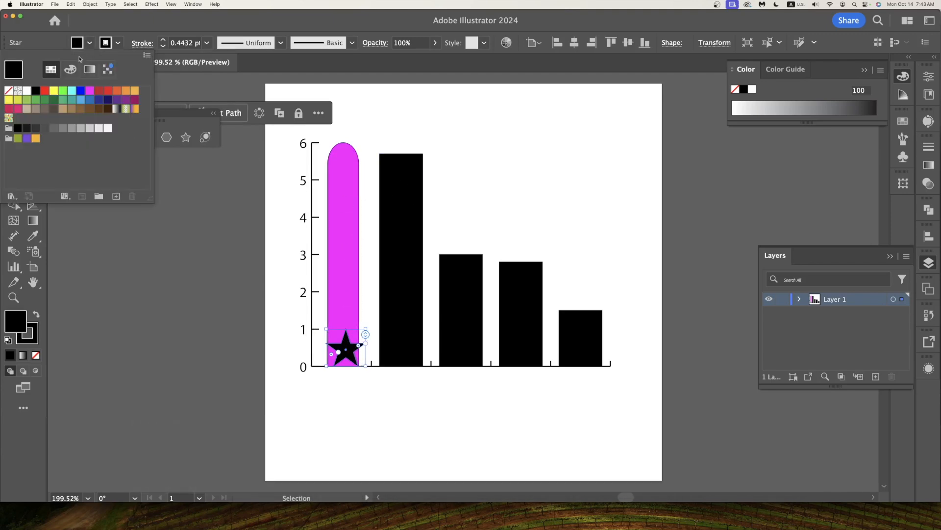
pyautogui.click(53, 91)
pyautogui.click(387, 357)
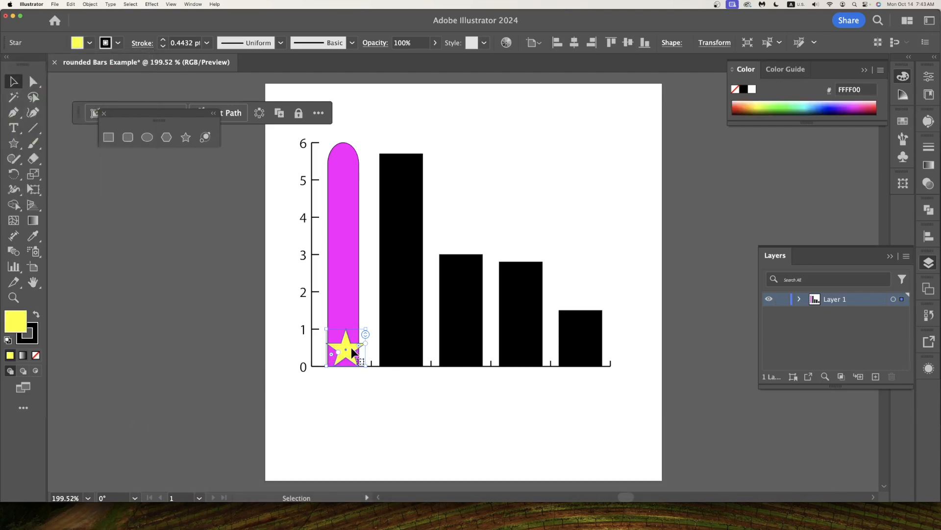
# - Stack yellow star copies up the tallest black bar and lower the highest one to meet a horizontal guide at the 5 mark
pyautogui.moveTo(356, 352); pyautogui.dragTo(410, 349)
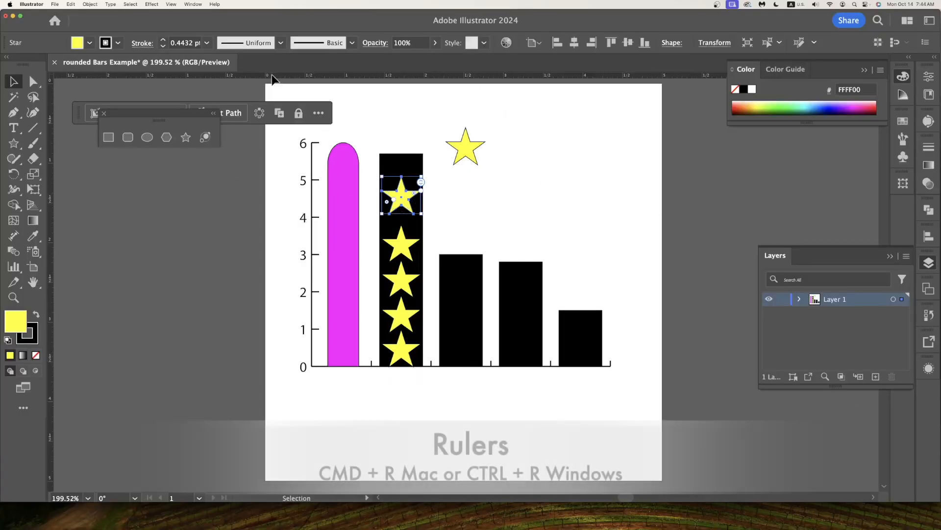
pyautogui.moveTo(272, 78); pyautogui.dragTo(344, 179)
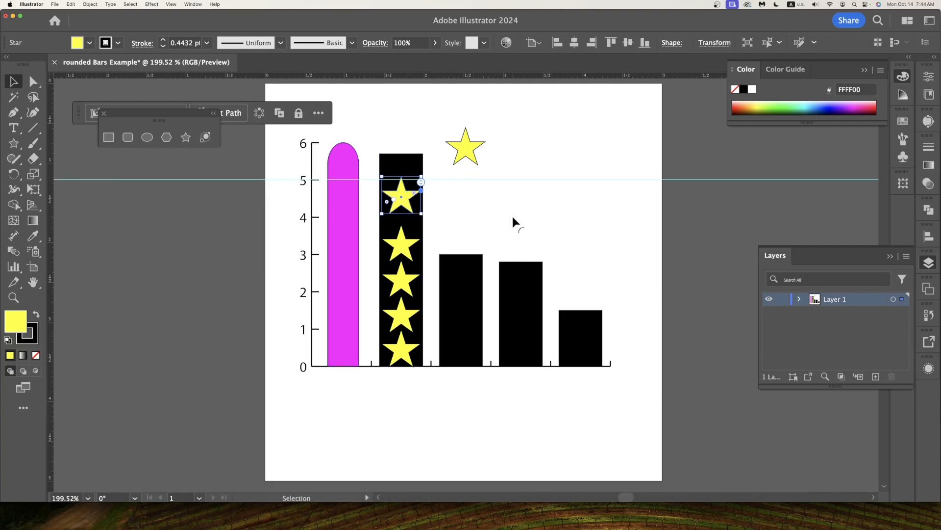
pyautogui.press('Down')
pyautogui.press('Down')
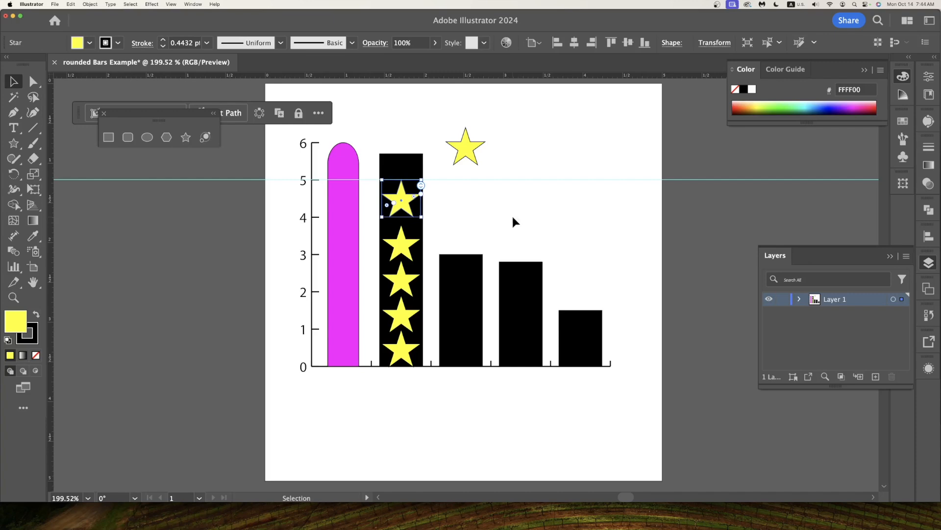
pyautogui.press('Down')
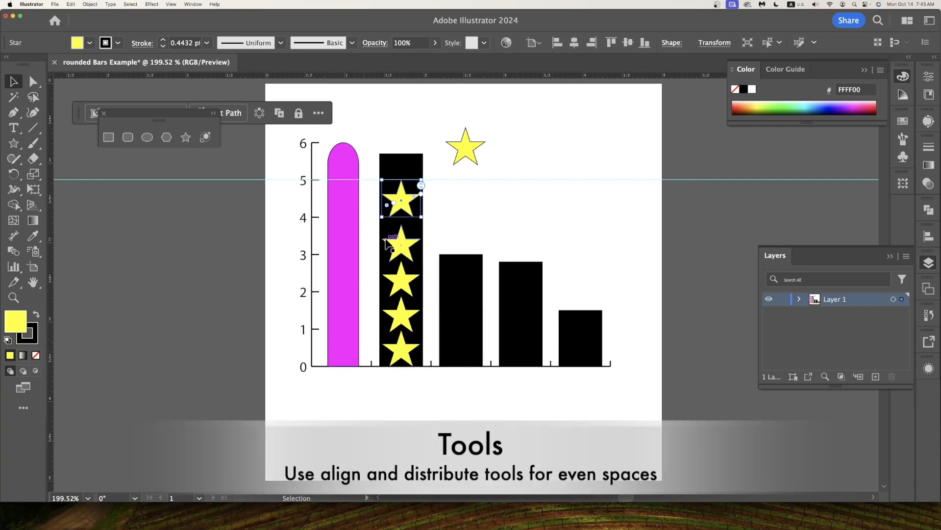
# - Select the five stars stacked on the tallest black bar and distribute them evenly by their vertical centres
pyautogui.keyDown('shift'); pyautogui.click(402, 245); pyautogui.keyUp('shift')
pyautogui.keyDown('shift'); pyautogui.click(402, 282); pyautogui.keyUp('shift')
pyautogui.keyDown('shift'); pyautogui.click(401, 318); pyautogui.keyUp('shift')
pyautogui.keyDown('shift'); pyautogui.click(401, 354); pyautogui.keyUp('shift')
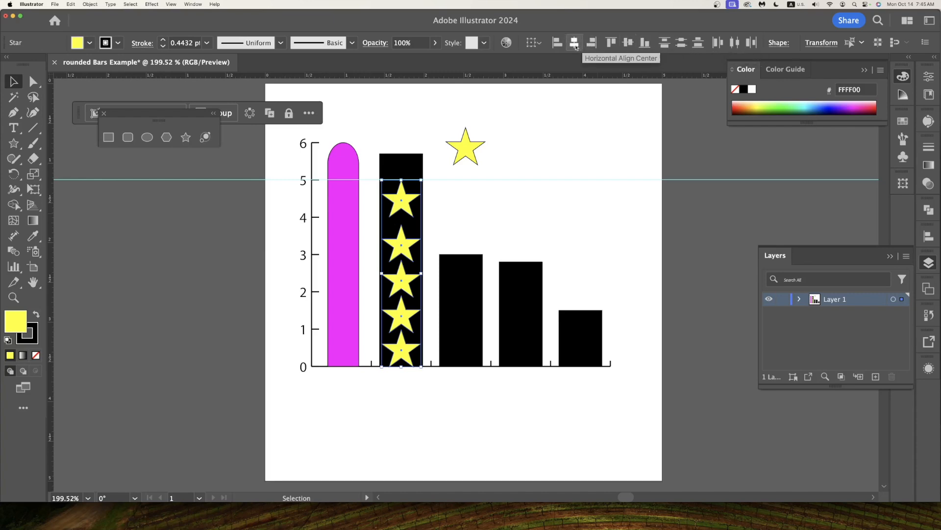
pyautogui.click(681, 43)
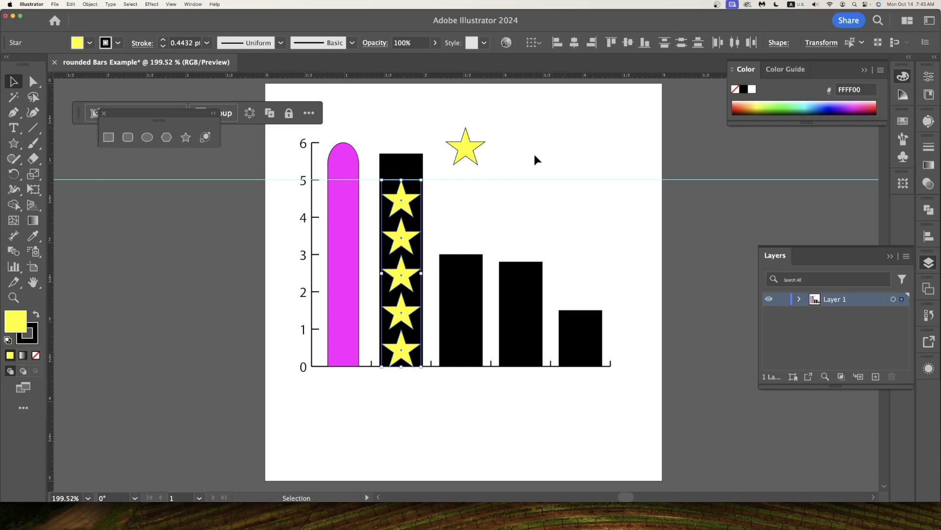
# - Place the spare yellow star at the head of the column between the 5 and 6 marks and deselect it
pyautogui.moveTo(466, 145); pyautogui.dragTo(402, 158)
pyautogui.press('Down')
pyautogui.click(470, 185)
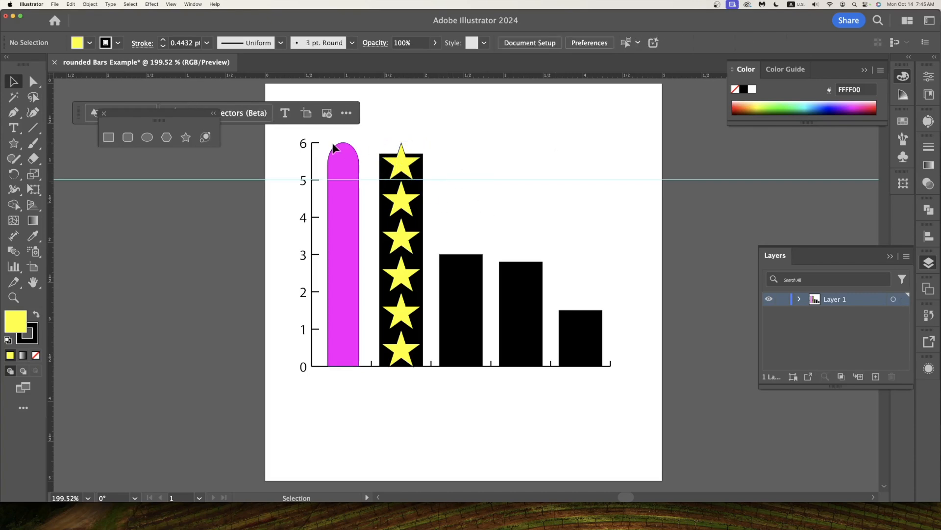
# - Bring the tall black bar behind the stars to the front of the stacking order
pyautogui.click(420, 172)
pyautogui.press('a')
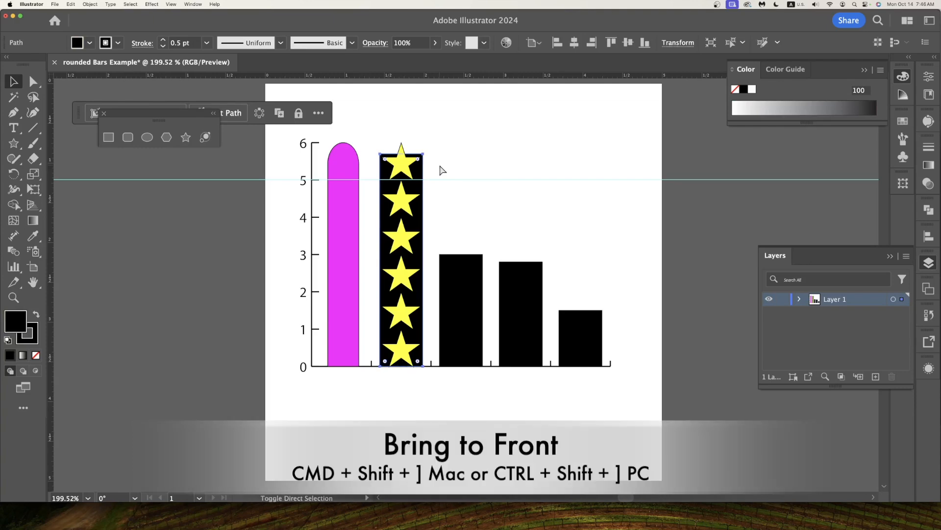
pyautogui.press('super+shift+]')
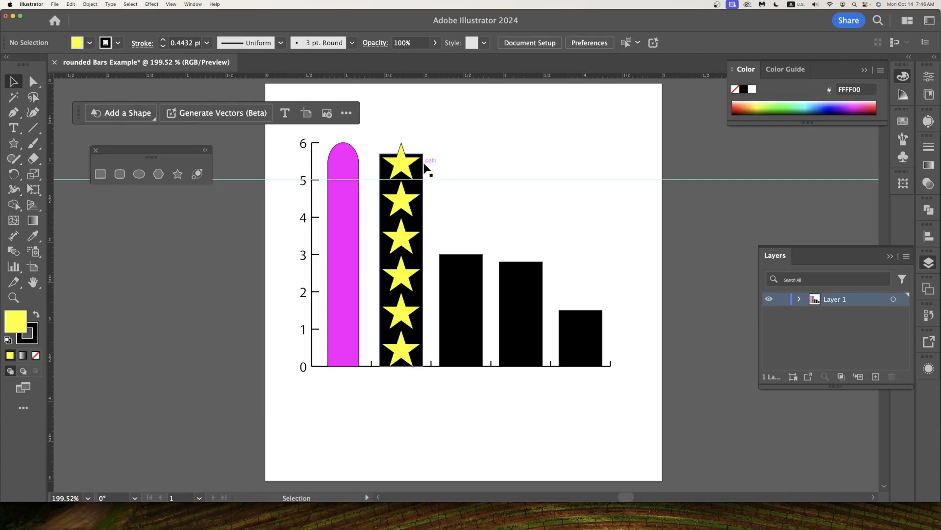
pyautogui.click(425, 167)
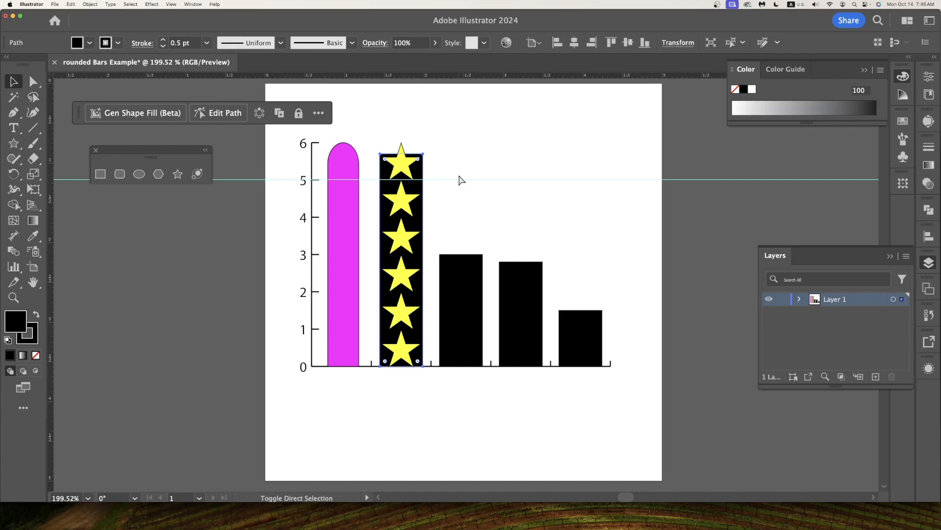
pyautogui.press('super+shift+]')
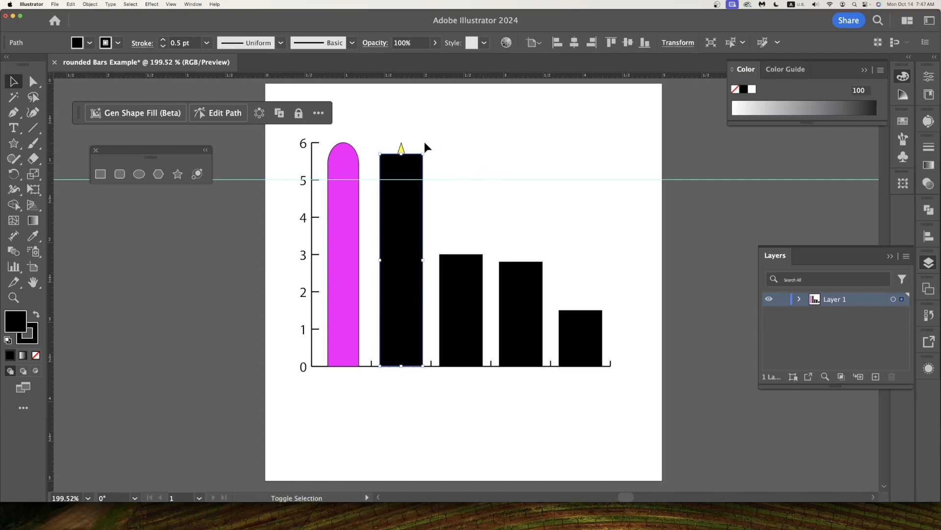
# - Select the six stars together with the black bar covering them, make a clipping mask from the bar, and deselect
pyautogui.keyDown('shift'); pyautogui.click(401, 148); pyautogui.keyUp('shift')
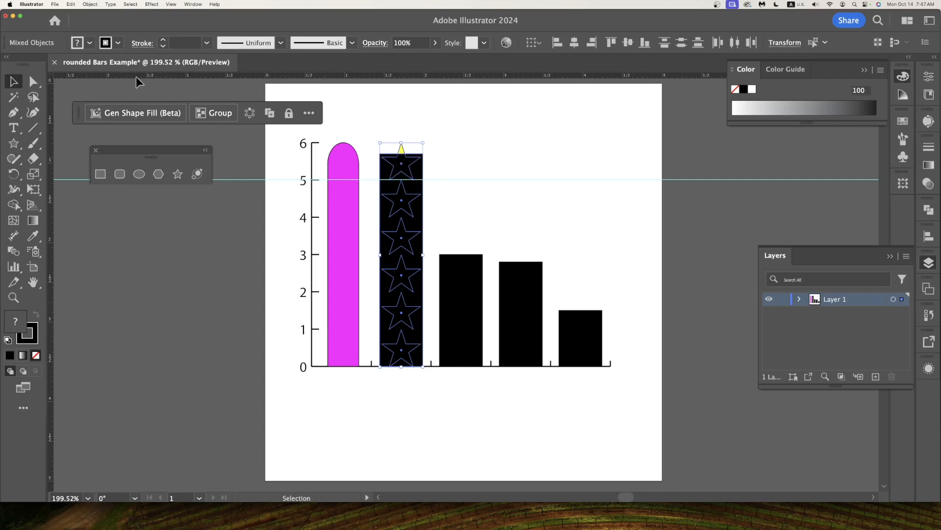
pyautogui.click(90, 4)
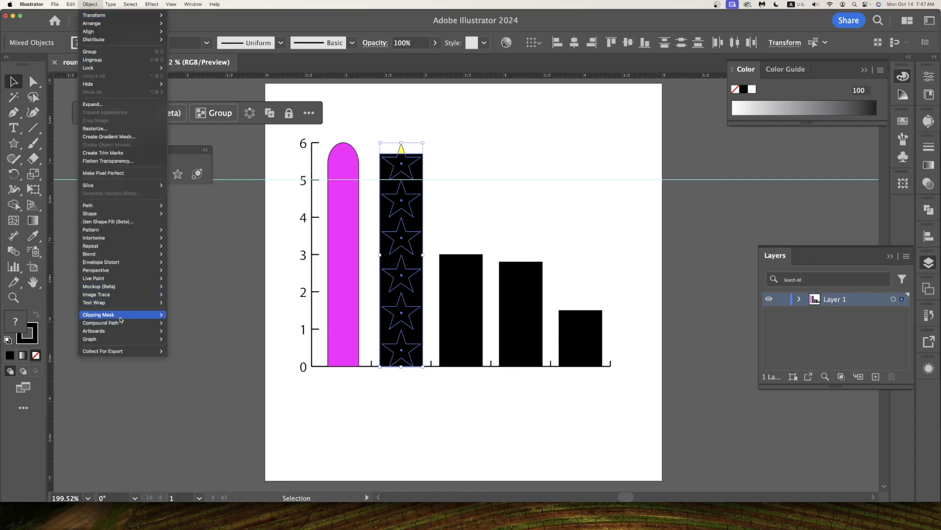
pyautogui.moveTo(120, 318)
pyautogui.click(179, 317)
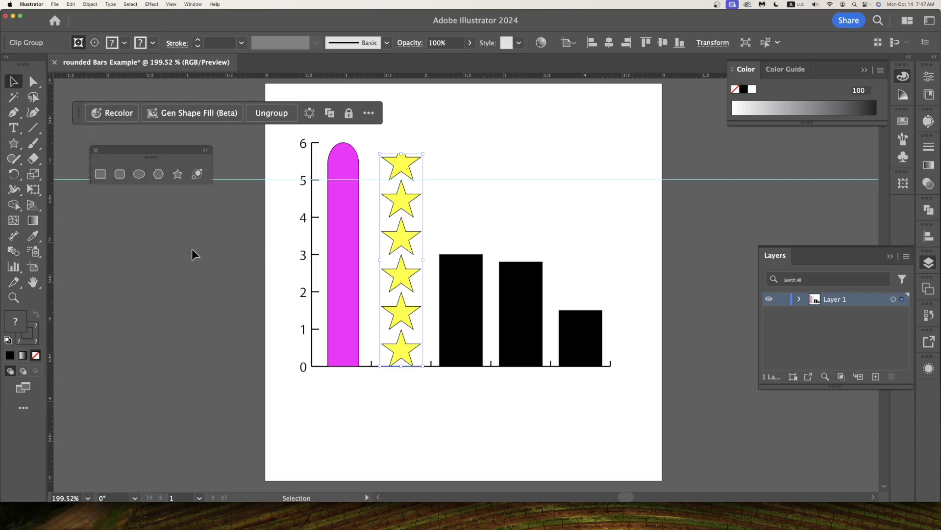
pyautogui.click(584, 172)
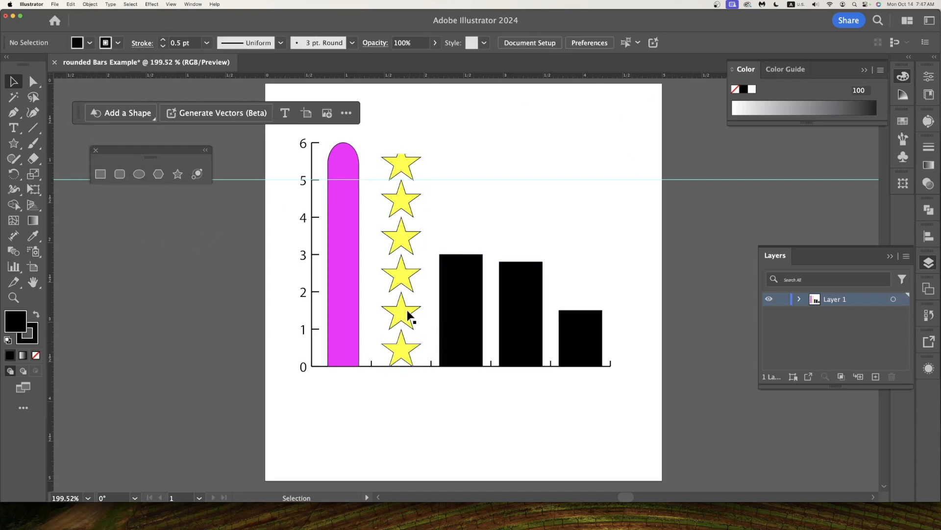